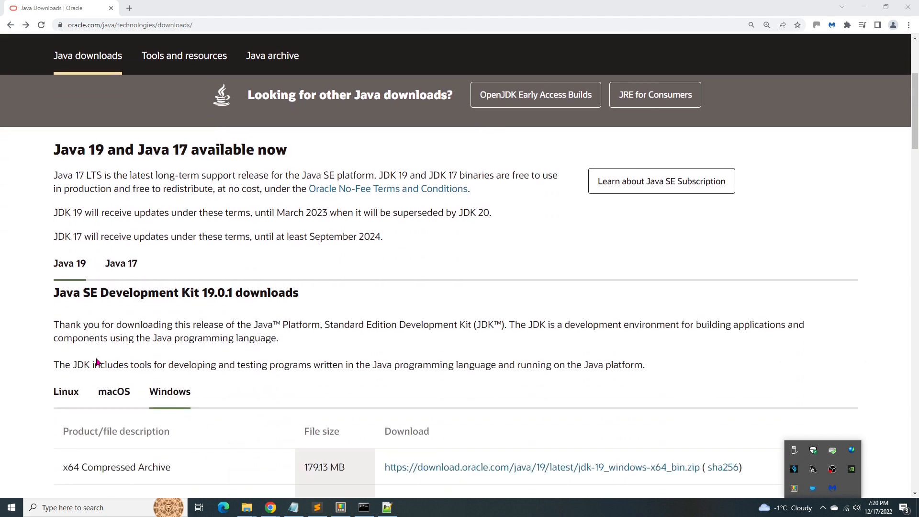
- Download the JDK 19 Windows x64 Installer .exe into the Downloads folder
click(187, 235)
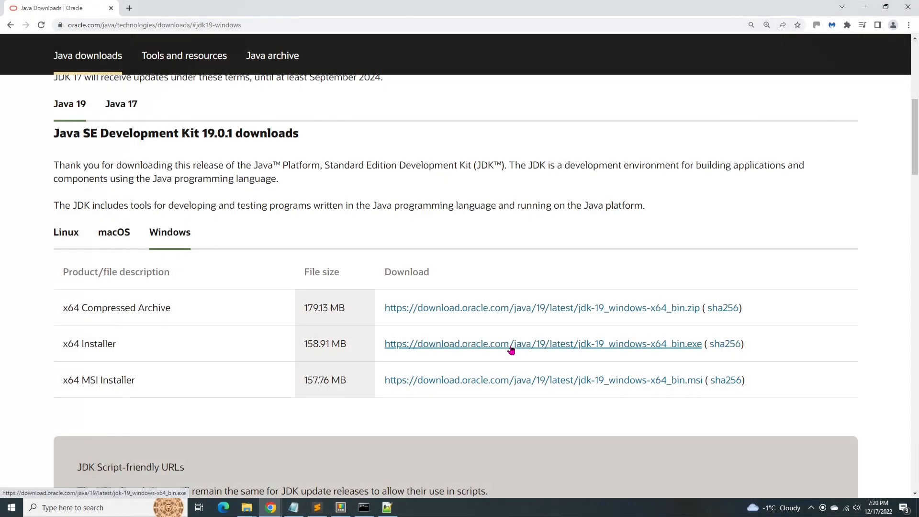
click(508, 349)
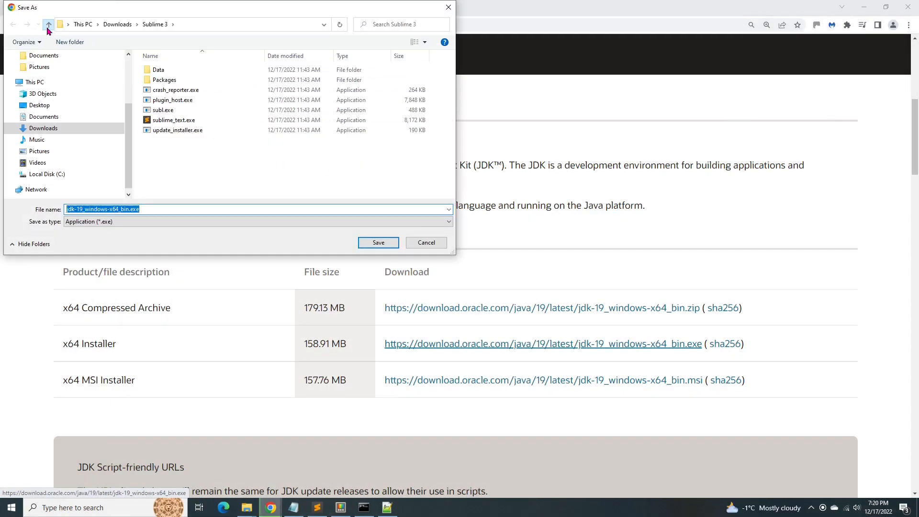
click(48, 24)
click(366, 242)
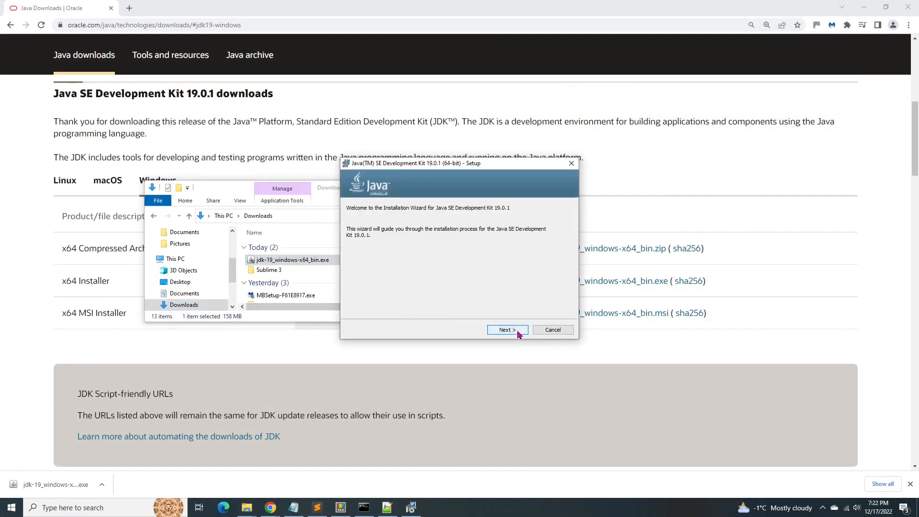
- Install JDK 19.0.1 into the default C:\Program Files\Java\jdk-19\ folder and close the installer
click(501, 332)
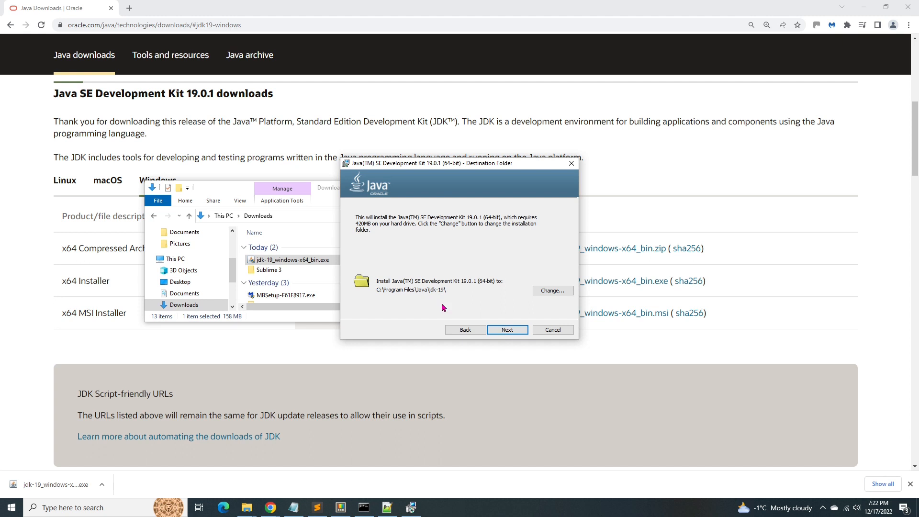
click(498, 328)
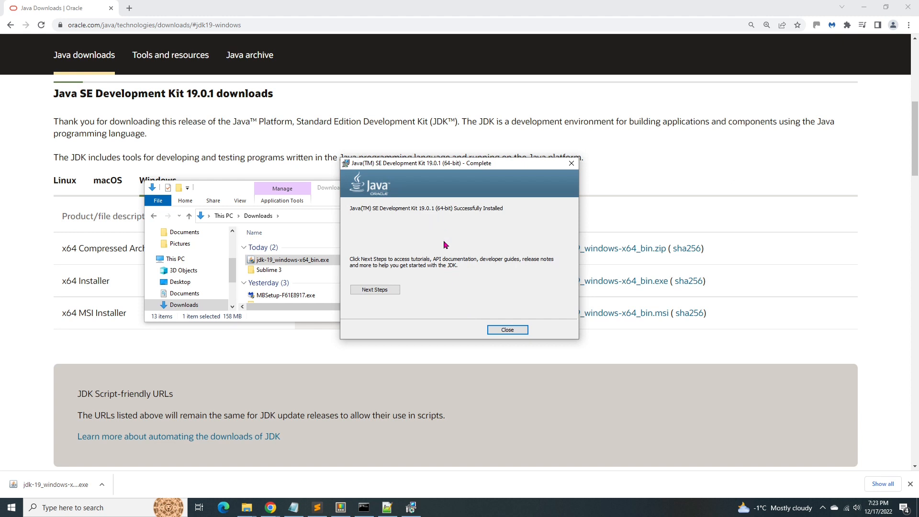
click(505, 331)
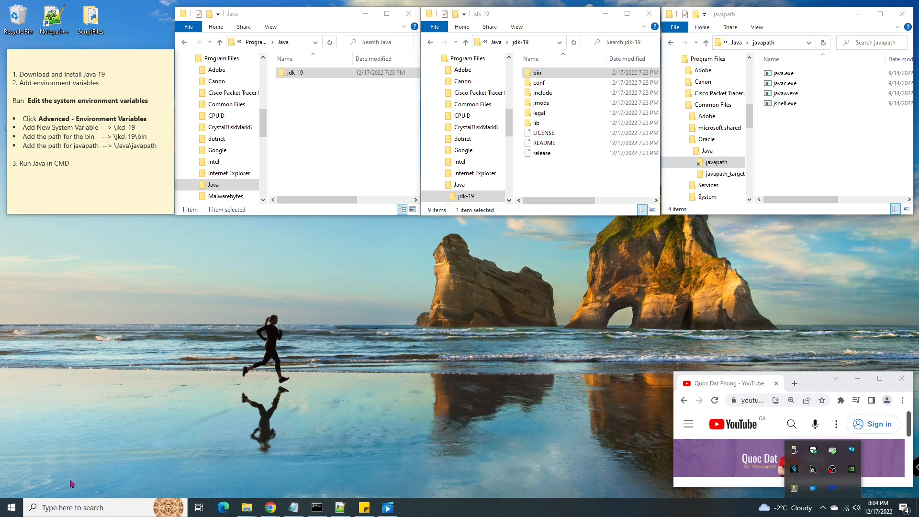
- Open the Environment Variables dialog through the 'edit the system environment variables' search result
click(63, 506)
text(edit)
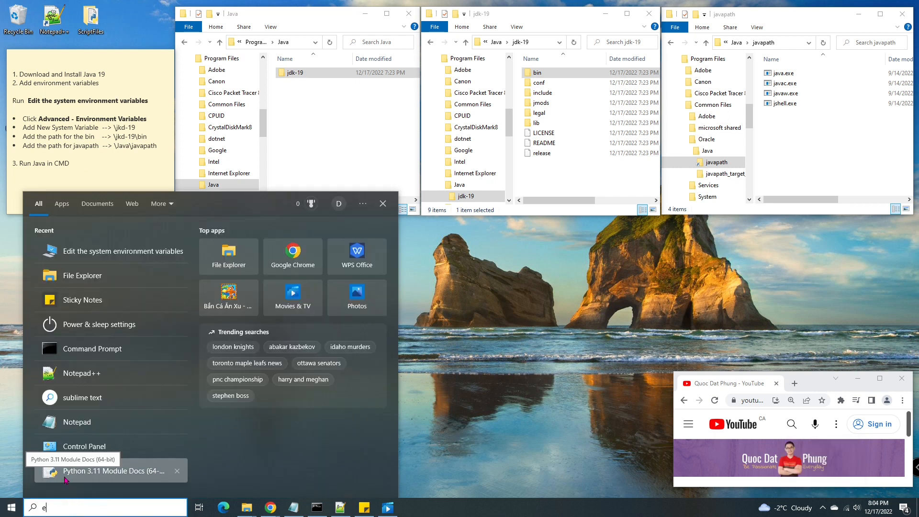
click(121, 257)
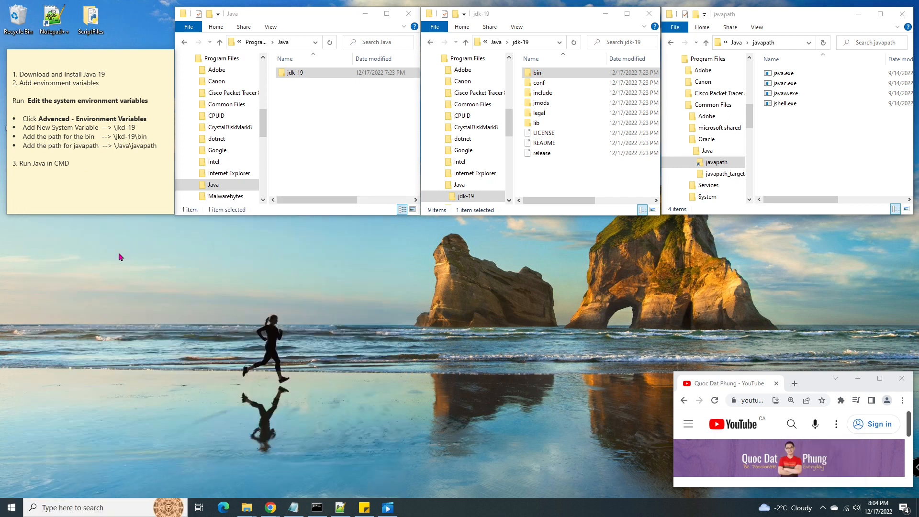
drag(210, 124, 122, 229)
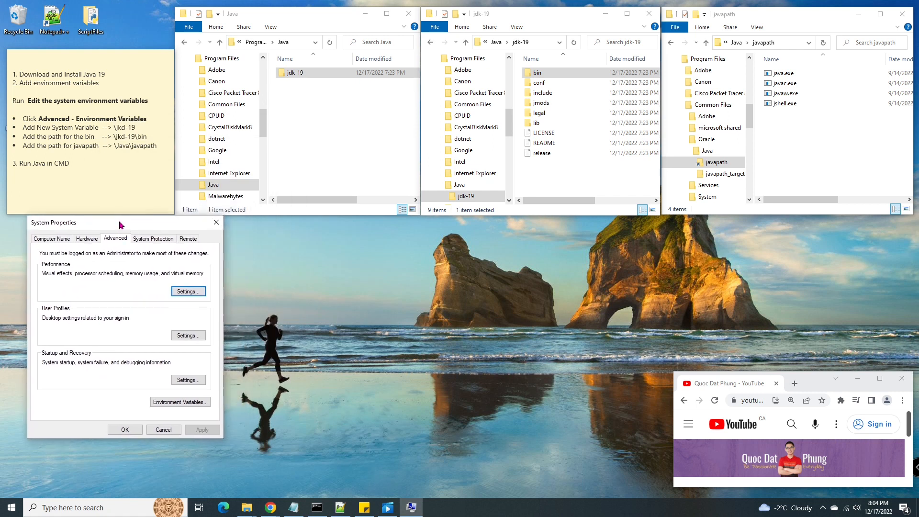
click(184, 401)
drag(407, 98, 338, 220)
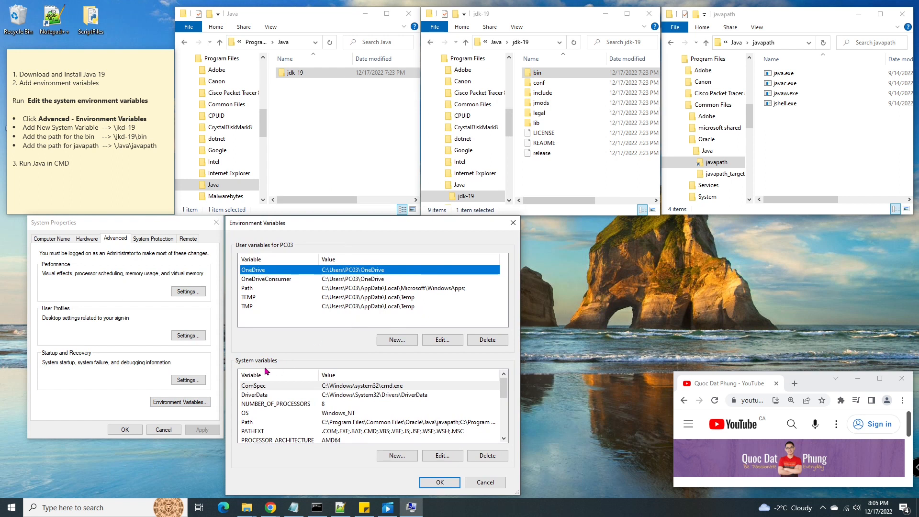
- Create system variable Java19 with value C:\Program Files\Java\jdk-19 copied from Explorer
click(397, 456)
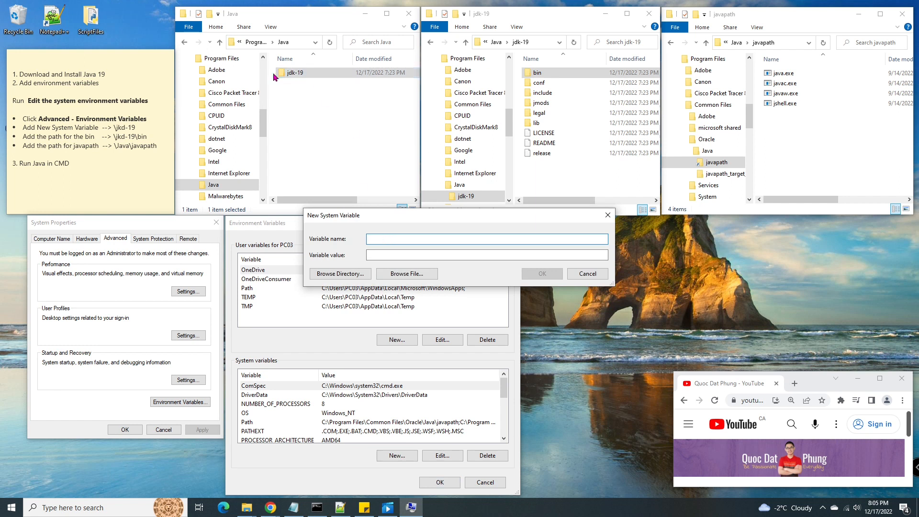
click(295, 74)
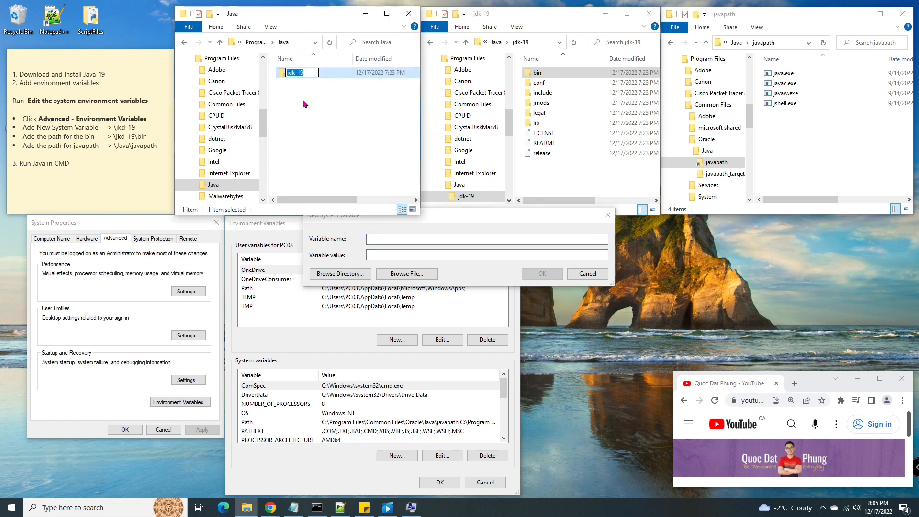
click(303, 43)
double_click(295, 72)
click(294, 42)
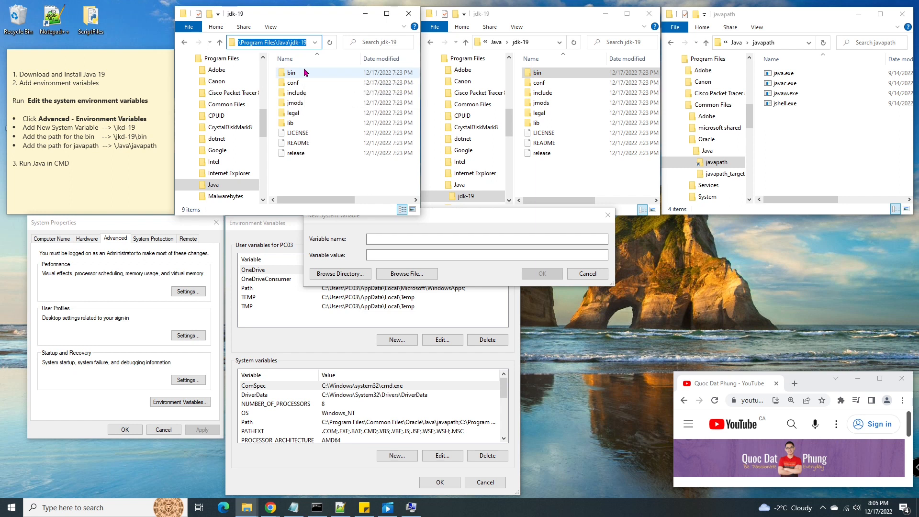
click(386, 256)
text(C:\Program Files\Java\jdk-19)
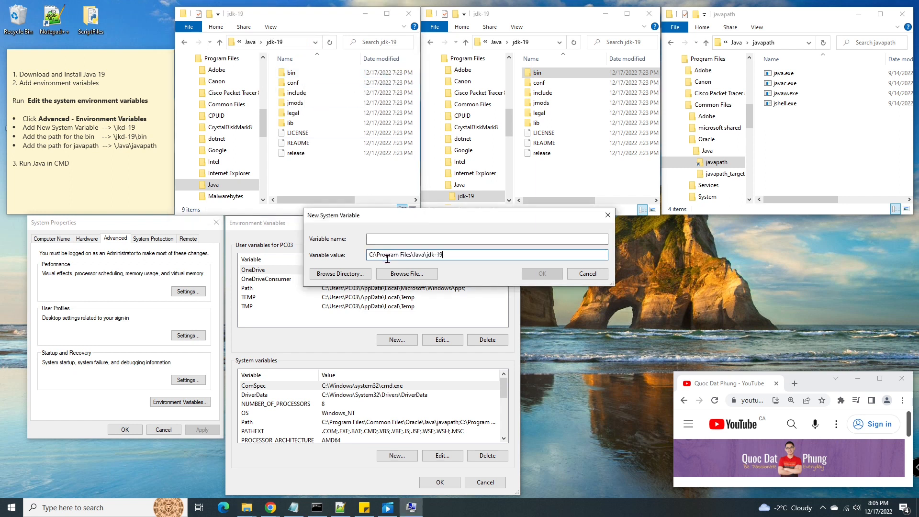
click(397, 238)
text(Java)
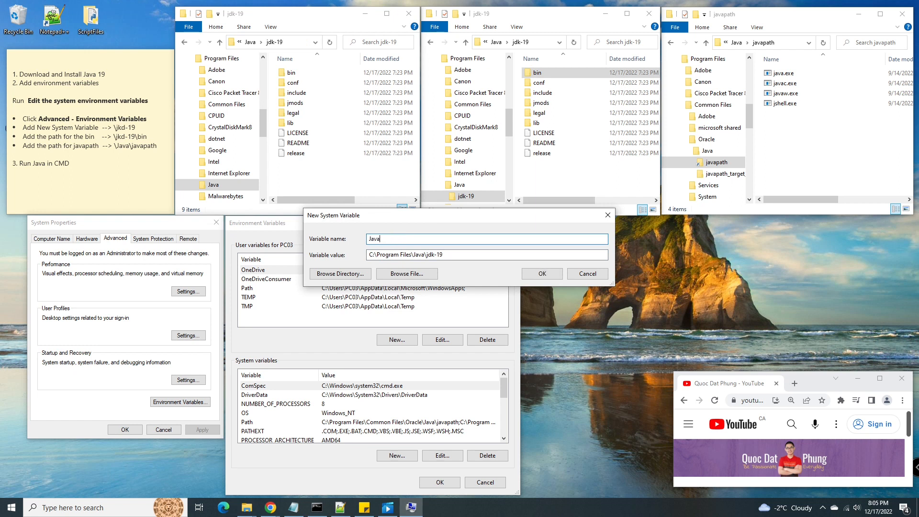
text(19)
click(542, 274)
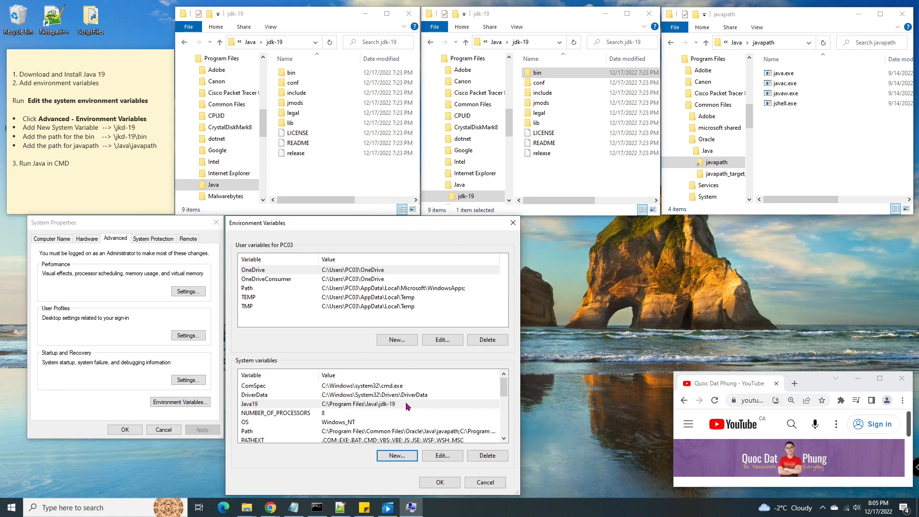
click(506, 439)
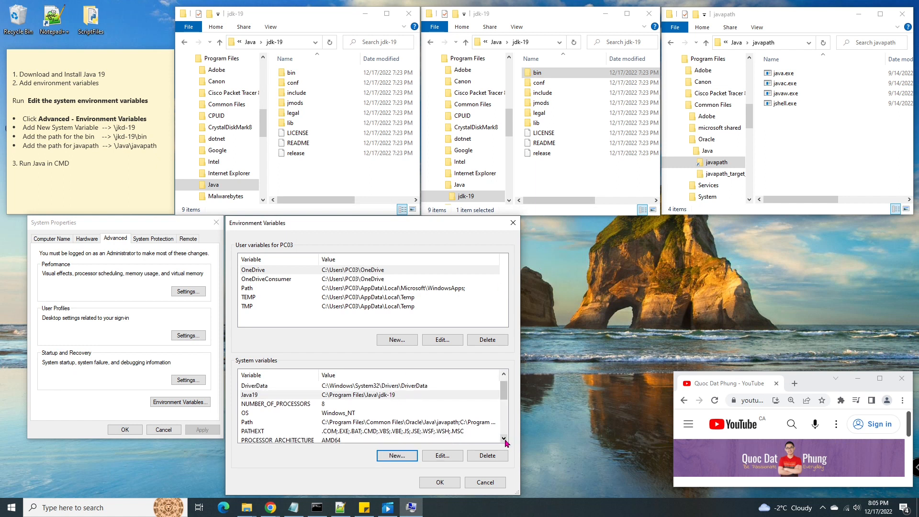
- Add C:\Program Files\Java\jdk-19\bin as a new entry in the system Path variable
double_click(246, 423)
drag(468, 148, 665, 235)
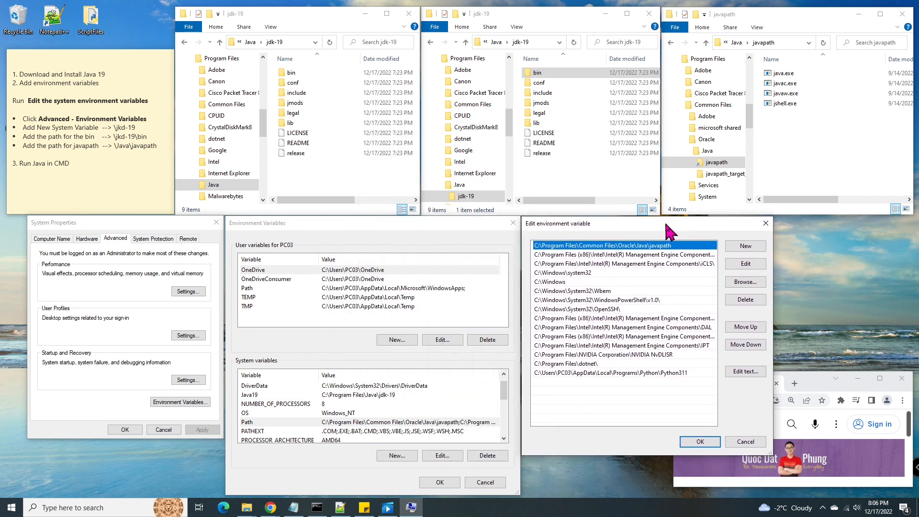
click(754, 249)
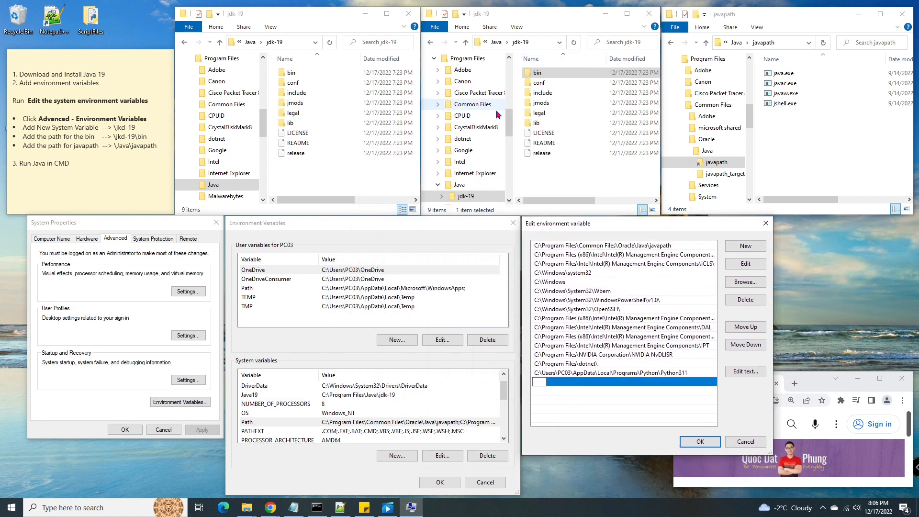
click(542, 76)
click(540, 46)
double_click(544, 76)
click(539, 45)
key(ctrl+c)
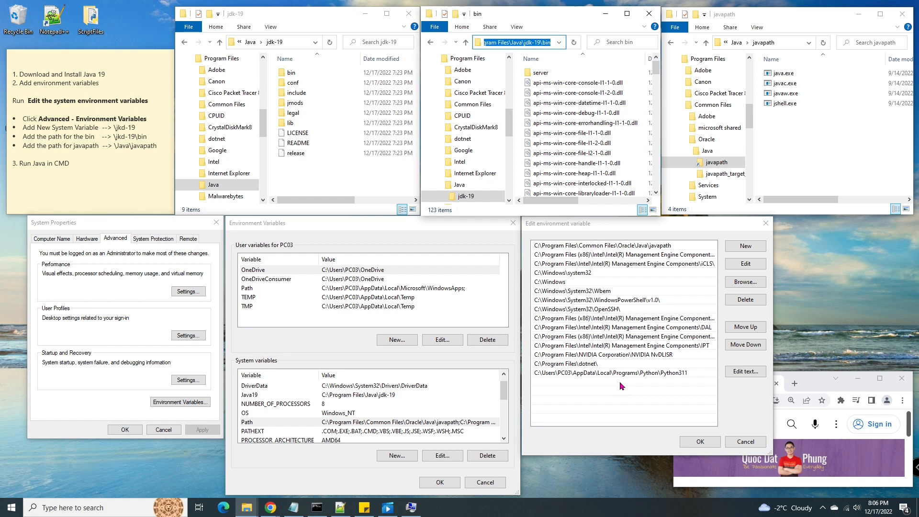
click(744, 247)
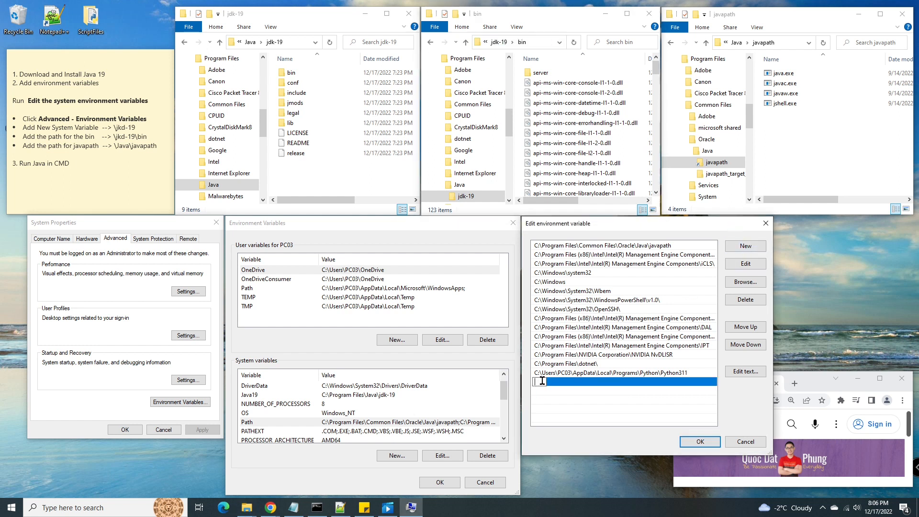
key(ctrl+v)
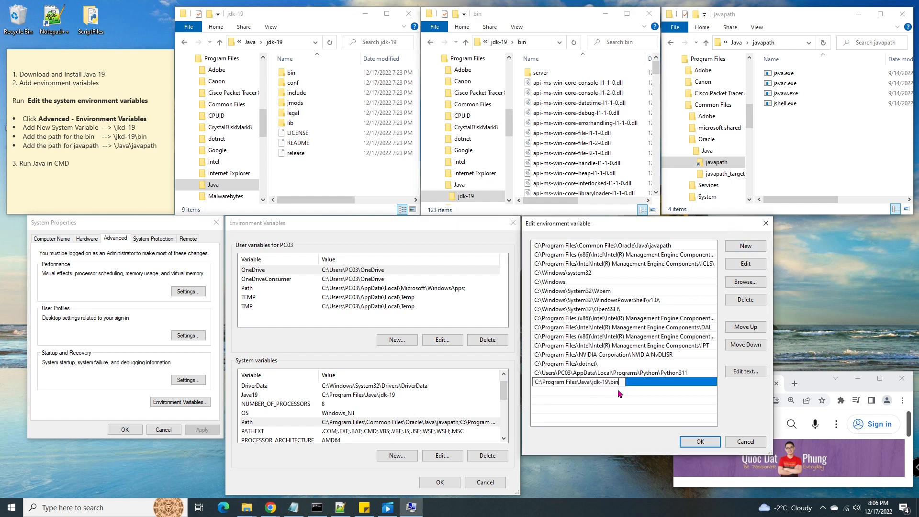
click(699, 441)
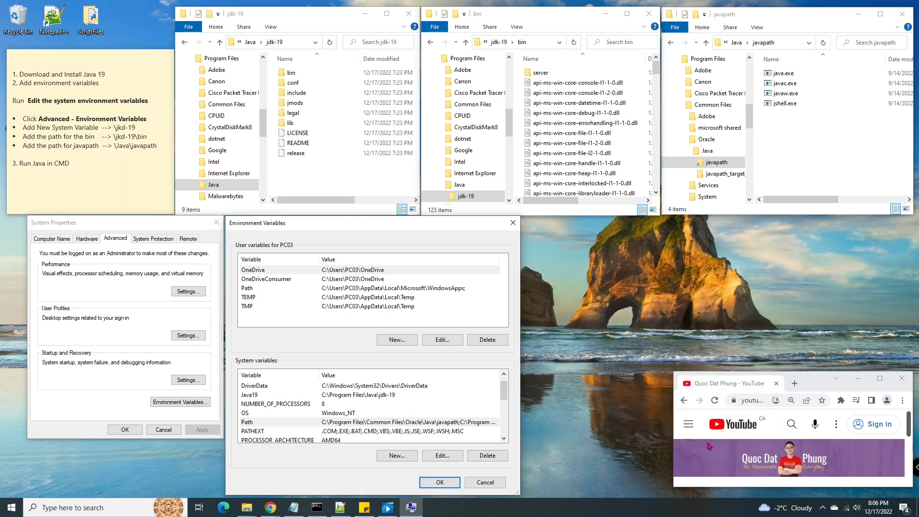
- Add C:\Program Files\Common Files\Oracle\Java\javapath to Path and confirm all dialogs
double_click(287, 422)
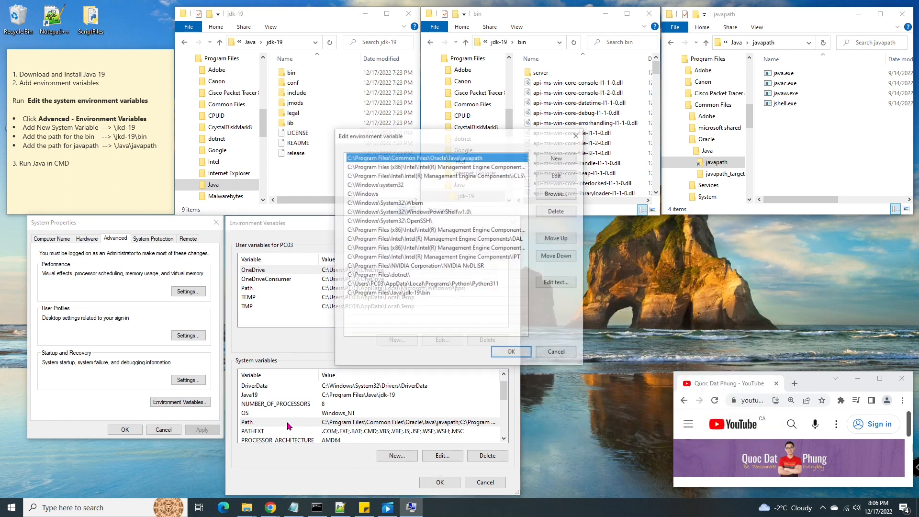
drag(471, 136, 644, 227)
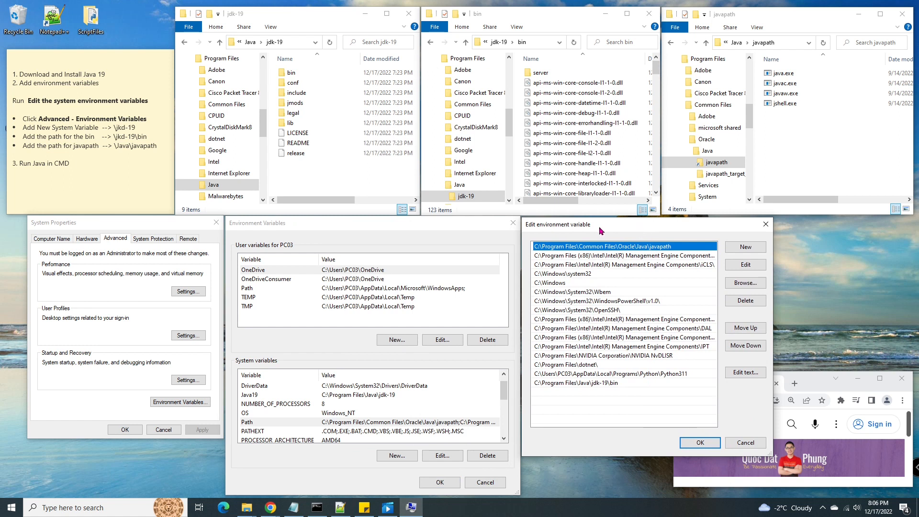
click(745, 246)
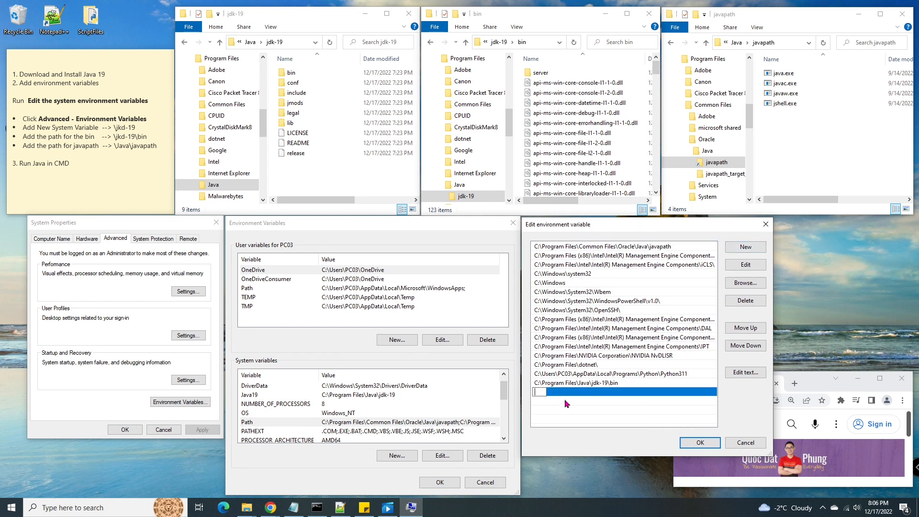
click(716, 163)
click(783, 43)
key(ctrl+c)
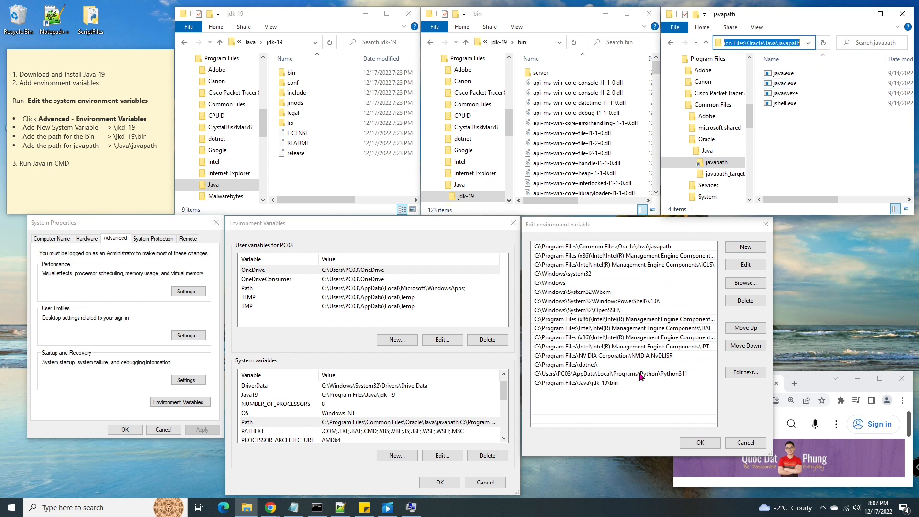
click(593, 393)
click(746, 246)
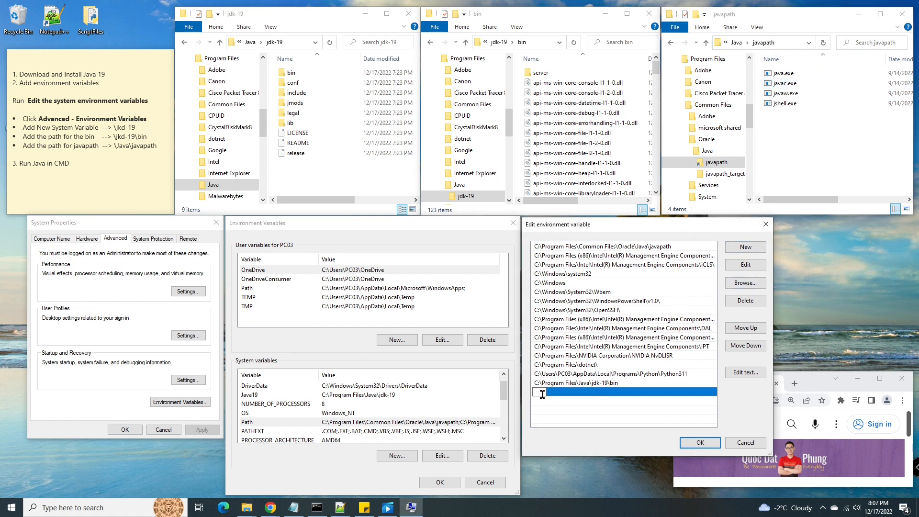
key(ctrl+v)
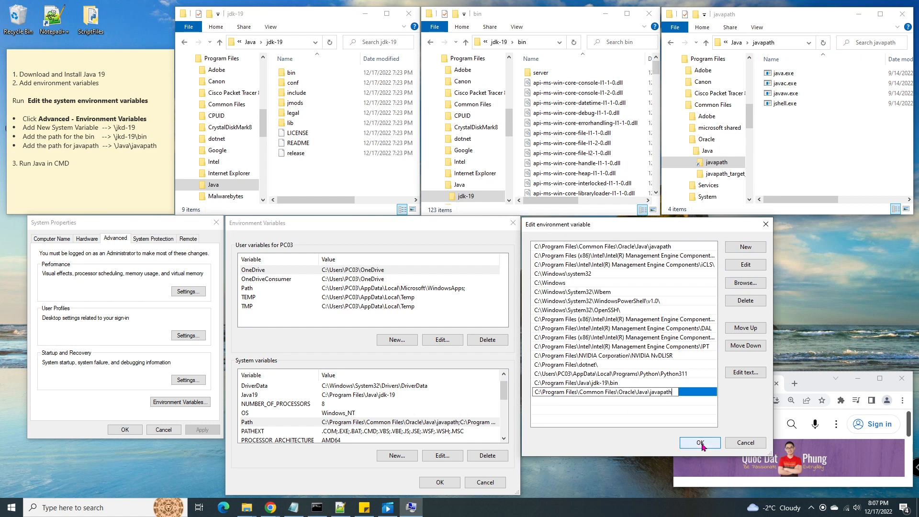
click(700, 443)
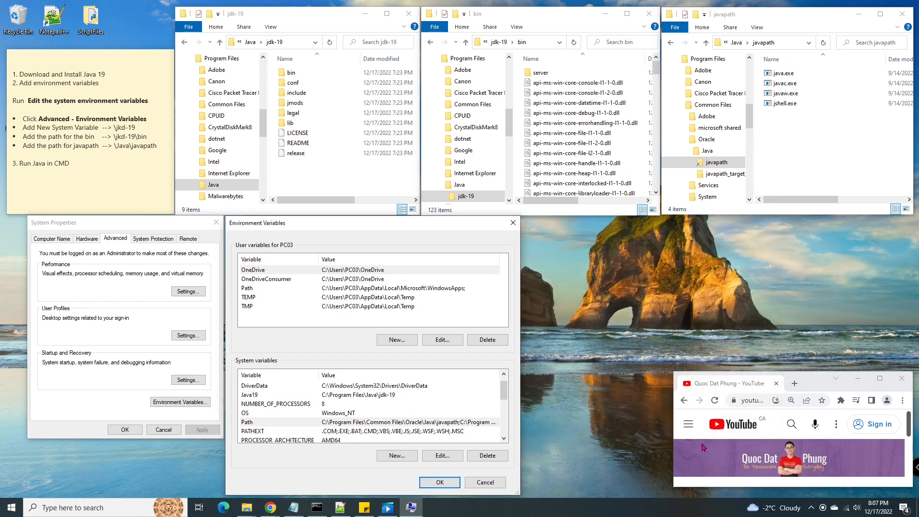
click(455, 484)
- Close System Properties, check that javac --version reports 19.0.1, then enter java --version
click(136, 430)
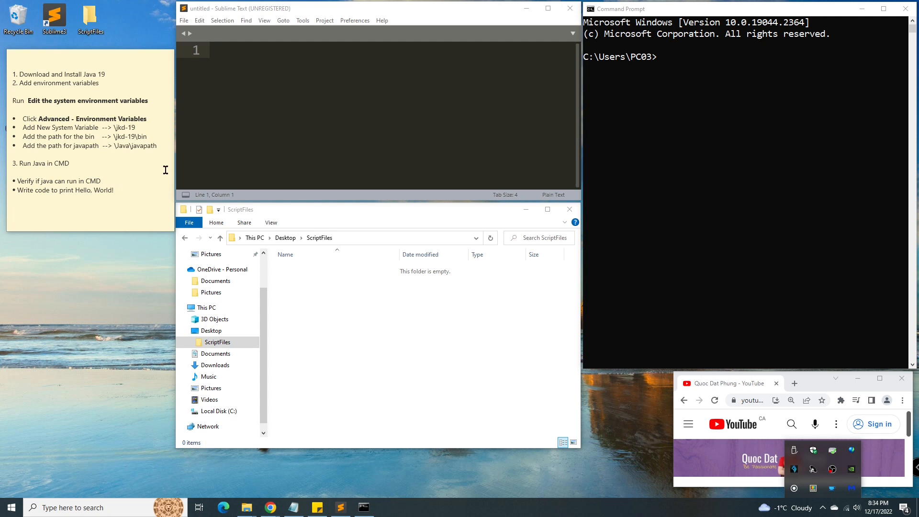
click(664, 59)
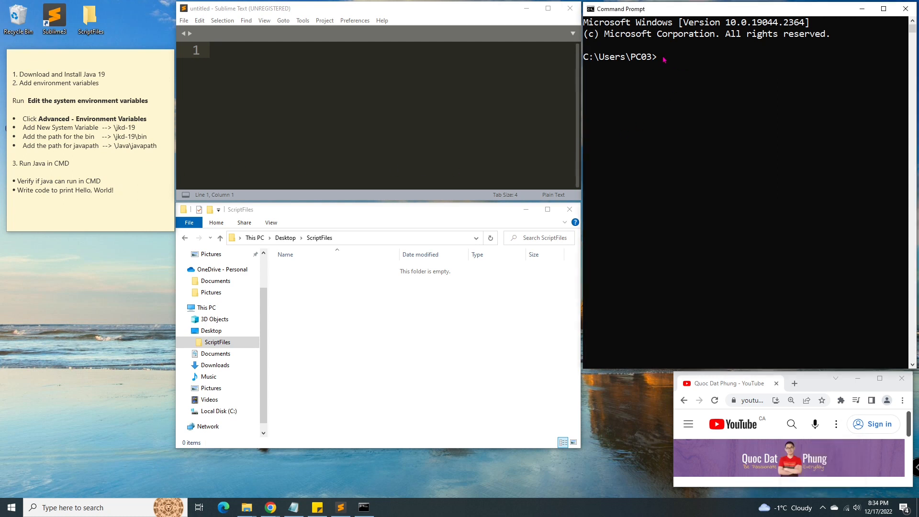
text(javac --version)
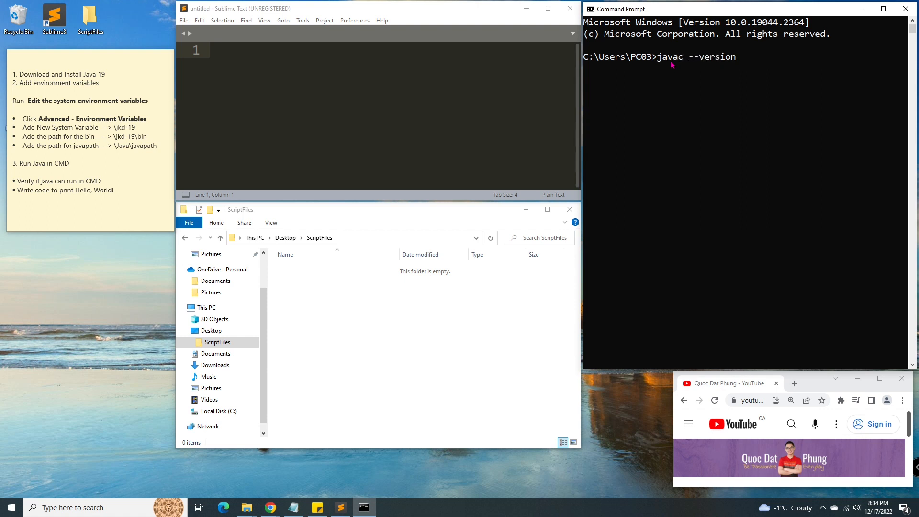
key(Return)
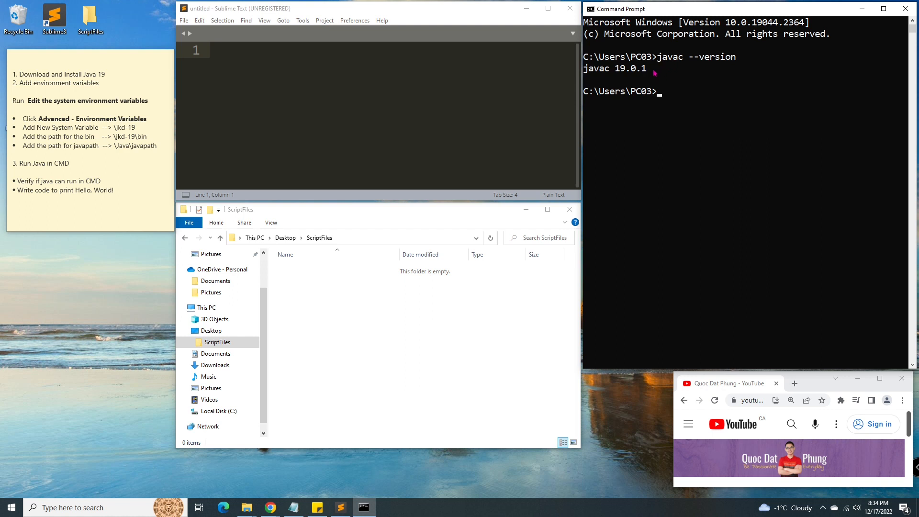
text(java --version)
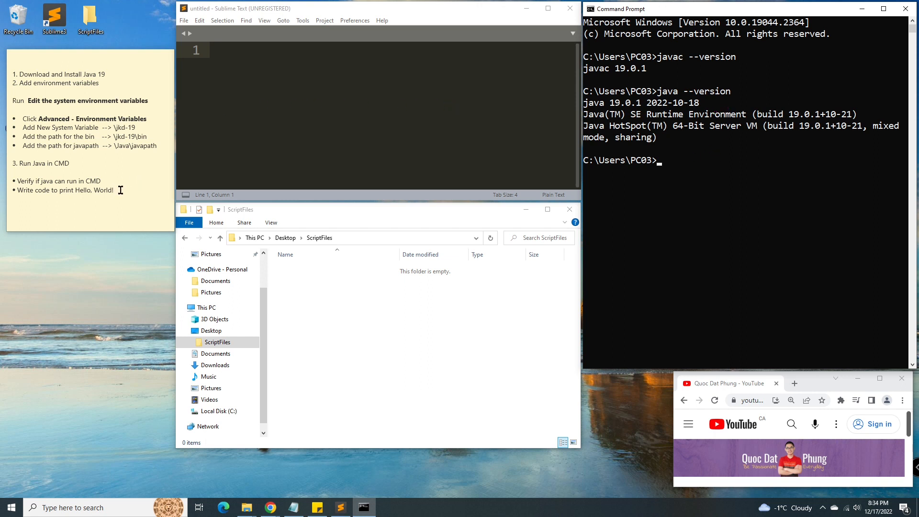
- Paste the HelloWorld program into Sublime Text and save it as HelloWorld.java in ScriptFiles
click(217, 8)
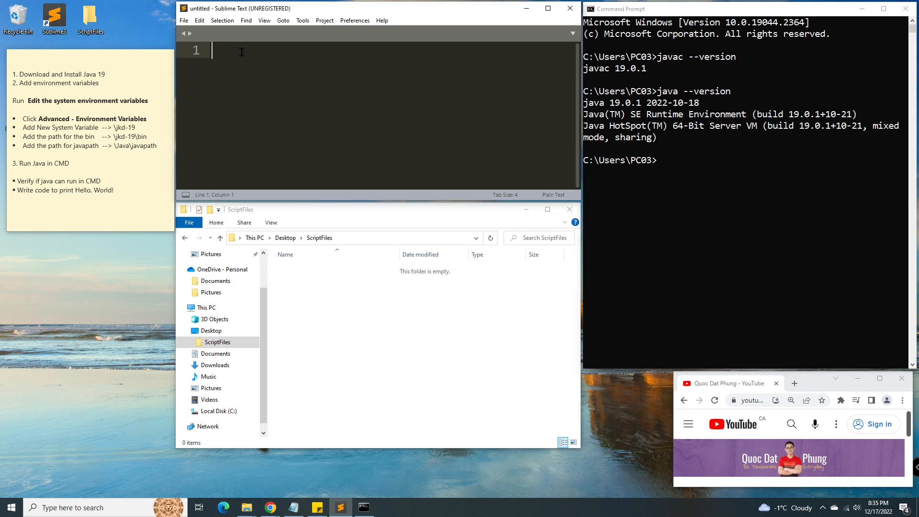
text(public class HelloWorld {     public static void main(String args[]) {         System.out.println("Hello, World!");     } })
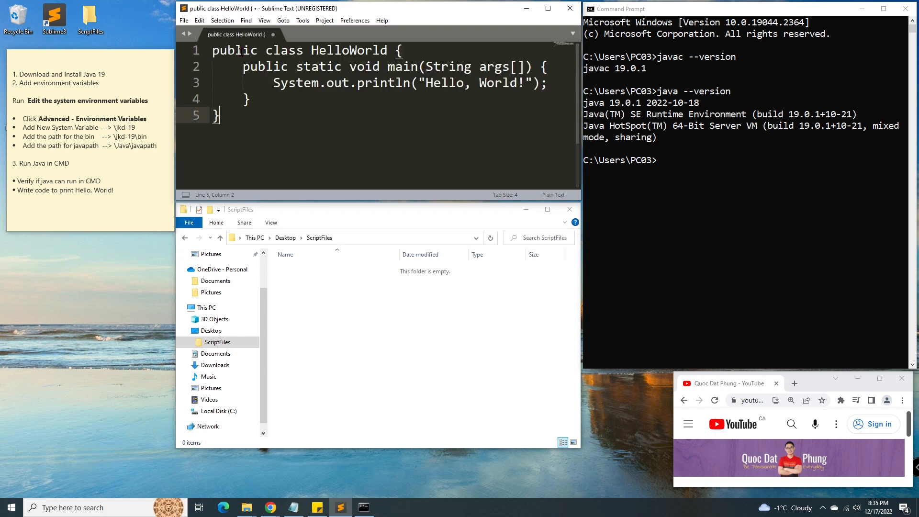
click(184, 21)
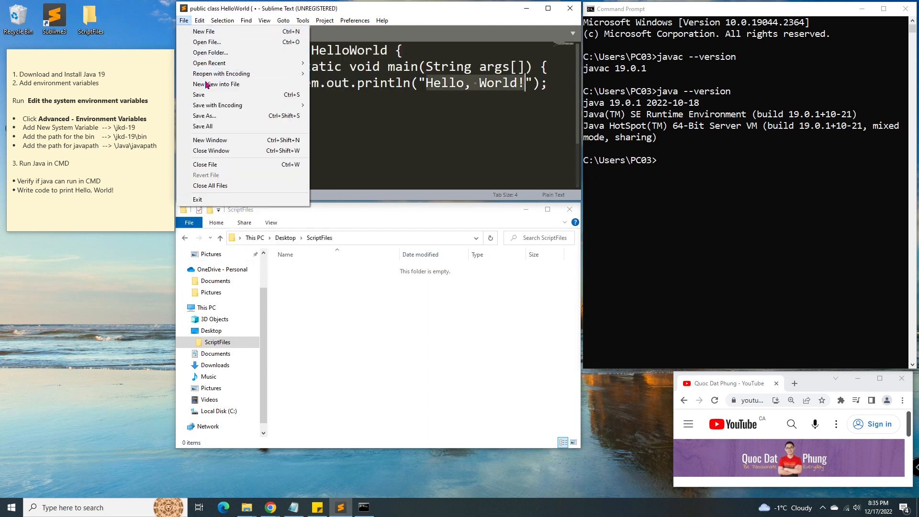
click(207, 118)
text(HelloWorld.)
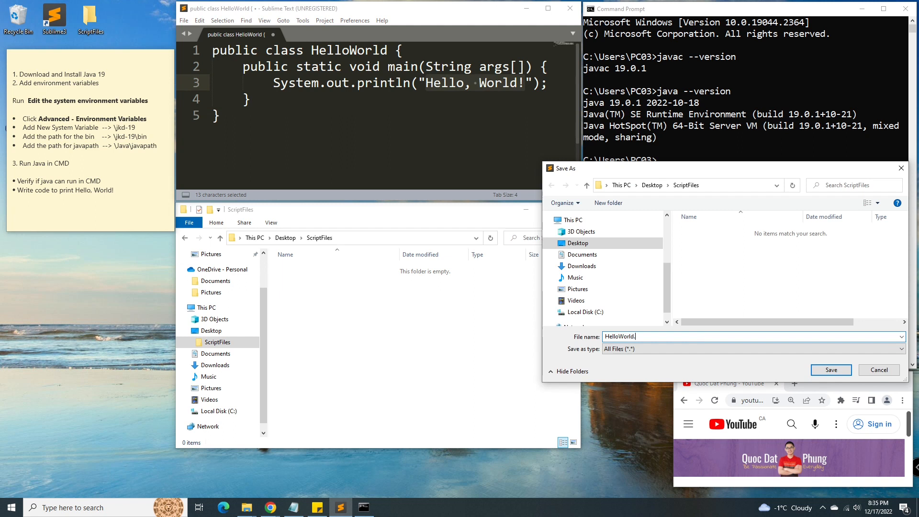
text(java)
click(831, 370)
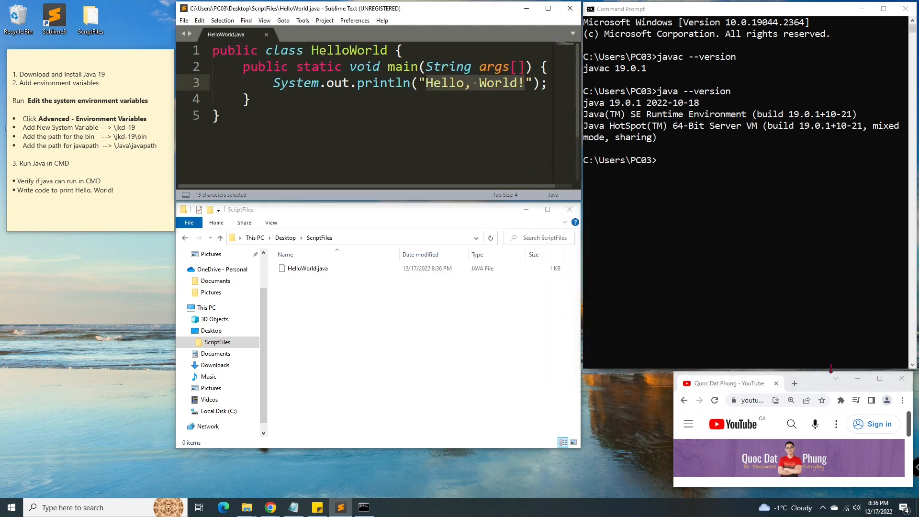
click(664, 166)
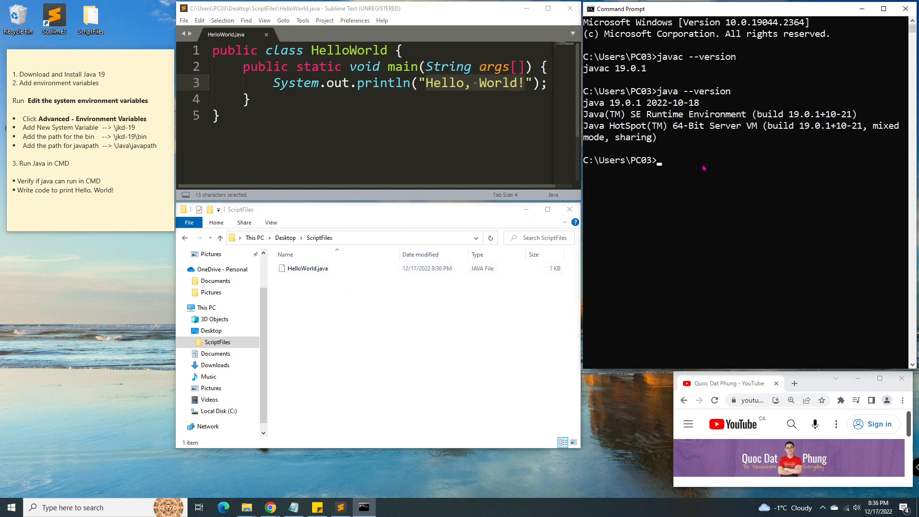
- Change the Command Prompt directory to the ScriptFiles folder using its copied path
click(413, 235)
click(661, 165)
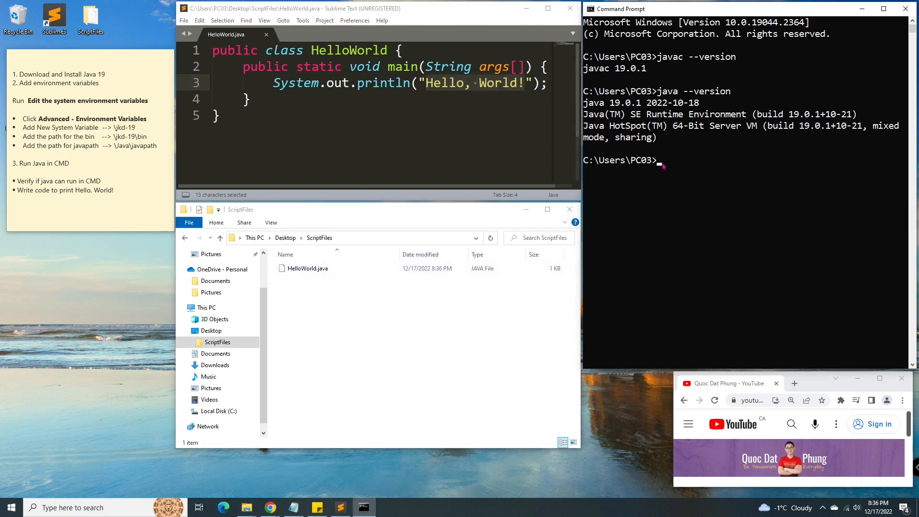
text(cd)
text(C:\Users\PC03\Desktop\ScriptFiles)
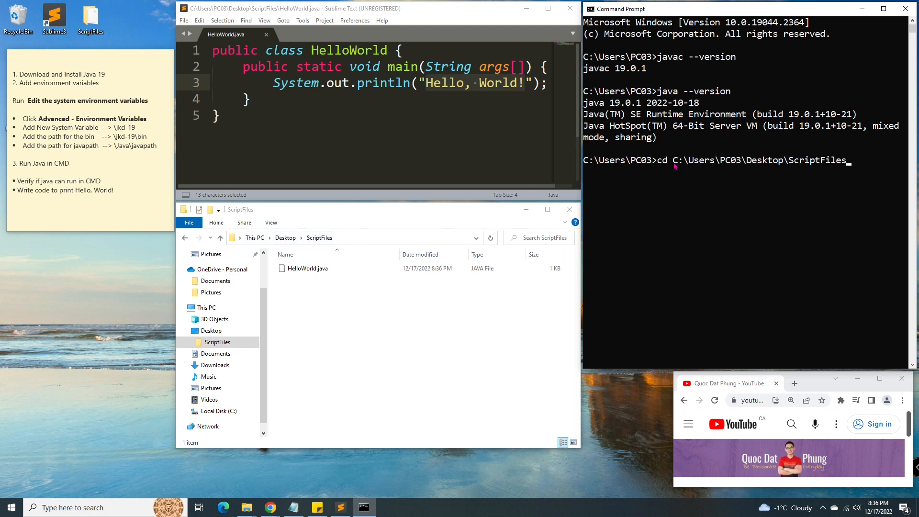
key(Return)
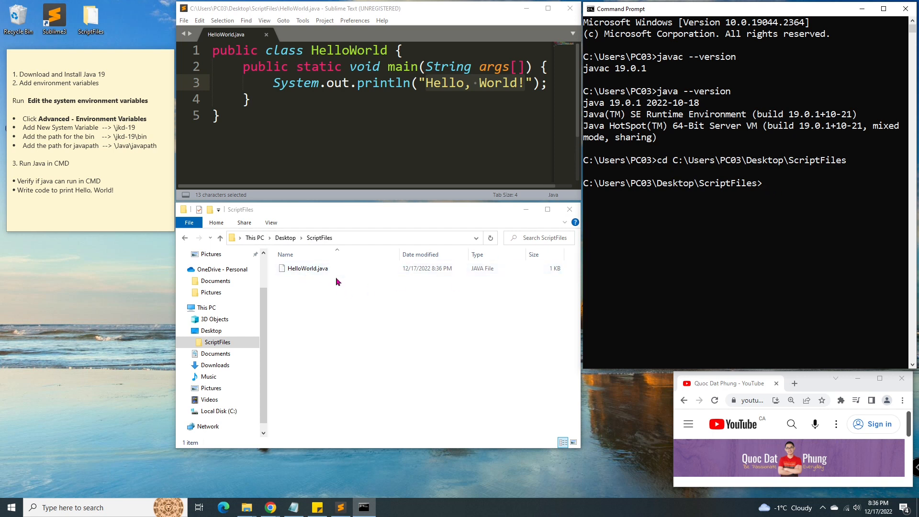
- Compile with javac HelloWorld.java and run java HelloWorld to print Hello, World!
text(javac HelloWorld.java)
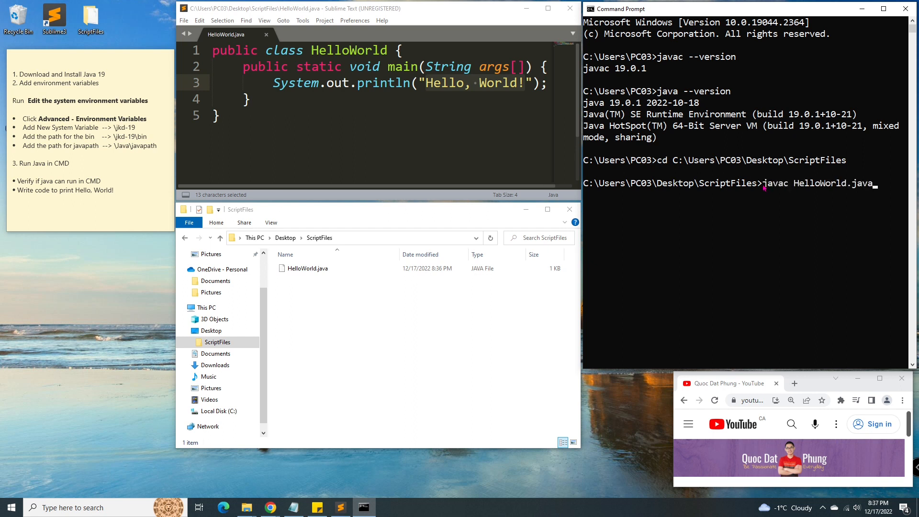
key(Return)
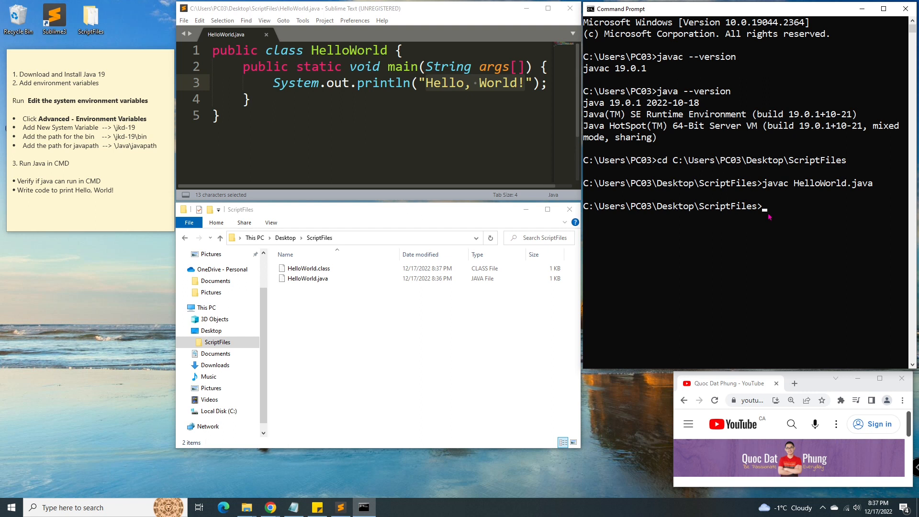
text(java HelloWorld)
key(Return)
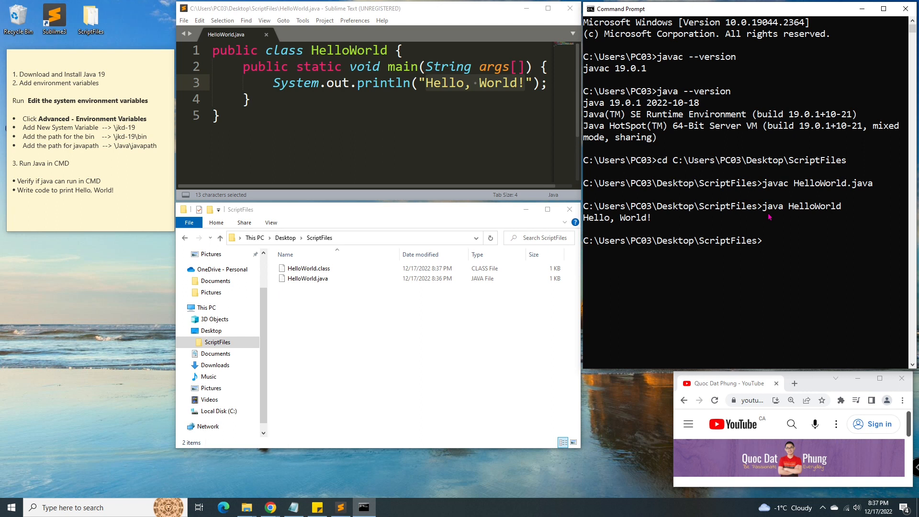